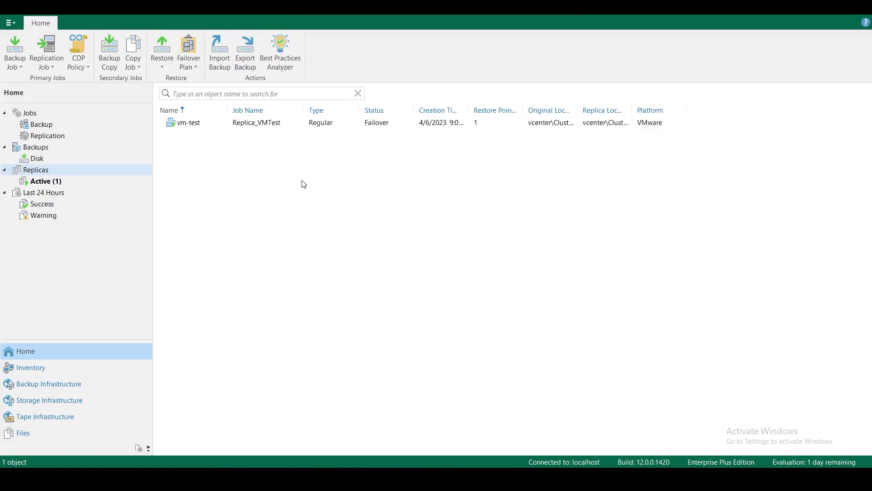
Step: Examine the failed-over vm-test replica and its vm-test_replica machine in vSphere Client's Replica folder
{"action": "left_click", "coordinate": [362, 127]}
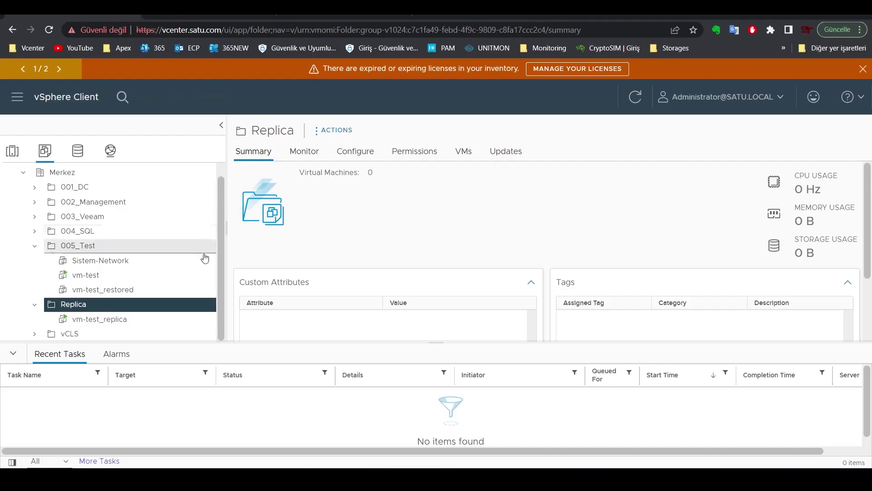
{"action": "left_click", "coordinate": [97, 320]}
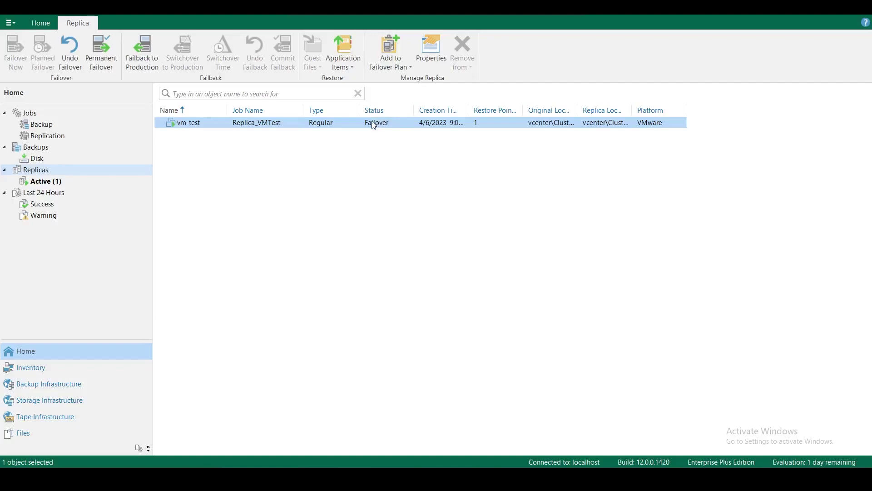
{"action": "right_click", "coordinate": [347, 126]}
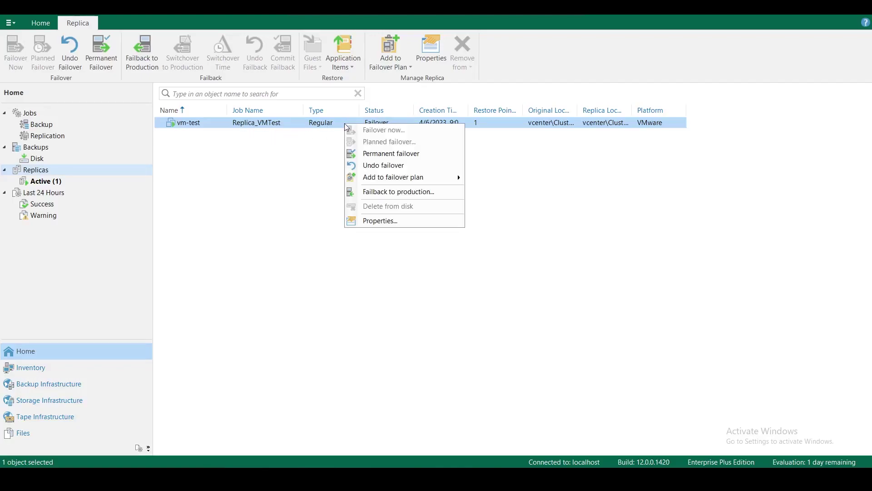
{"action": "left_click", "coordinate": [394, 193]}
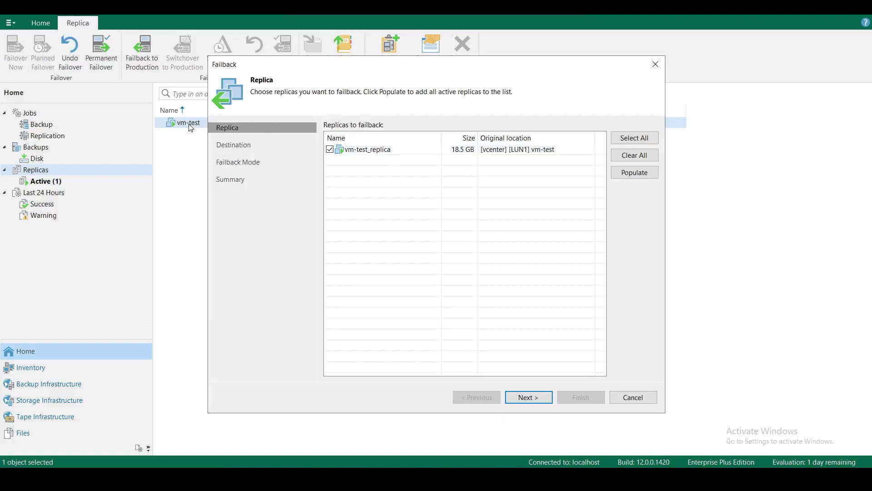
{"action": "left_click", "coordinate": [636, 398]}
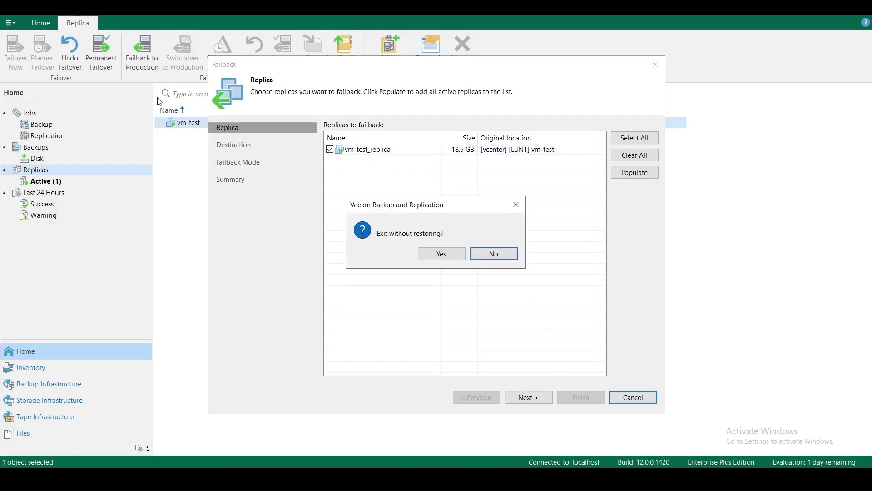
{"action": "left_click", "coordinate": [460, 258]}
Step: Start a VMware vSphere restore that fails the entire vm-test_replica back to production, and proceed to choosing the destination
{"action": "left_click", "coordinate": [43, 23]}
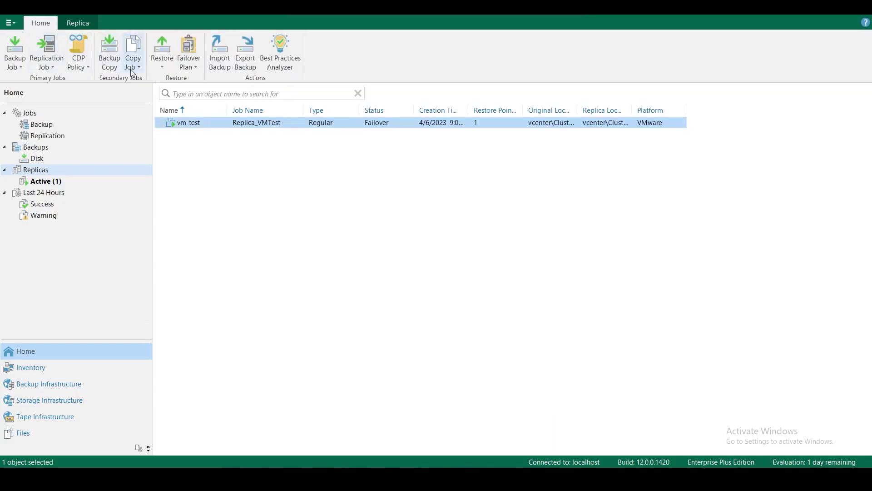
{"action": "left_click", "coordinate": [167, 70]}
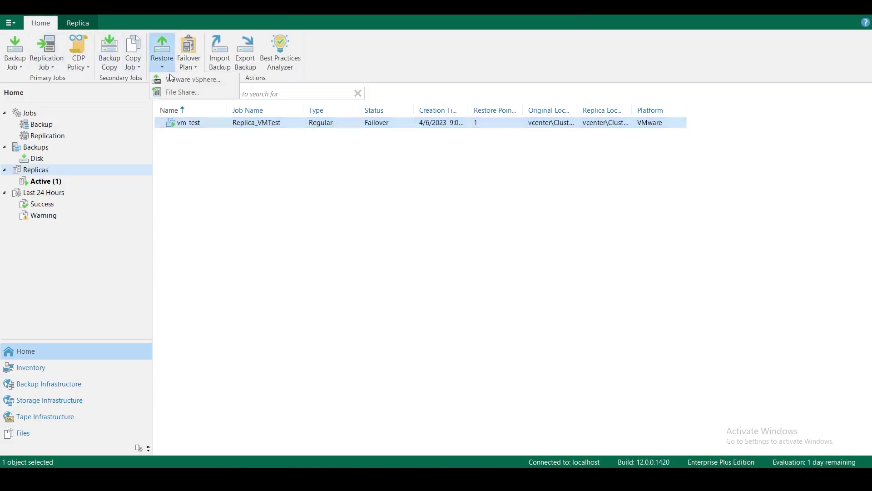
{"action": "left_click", "coordinate": [186, 81]}
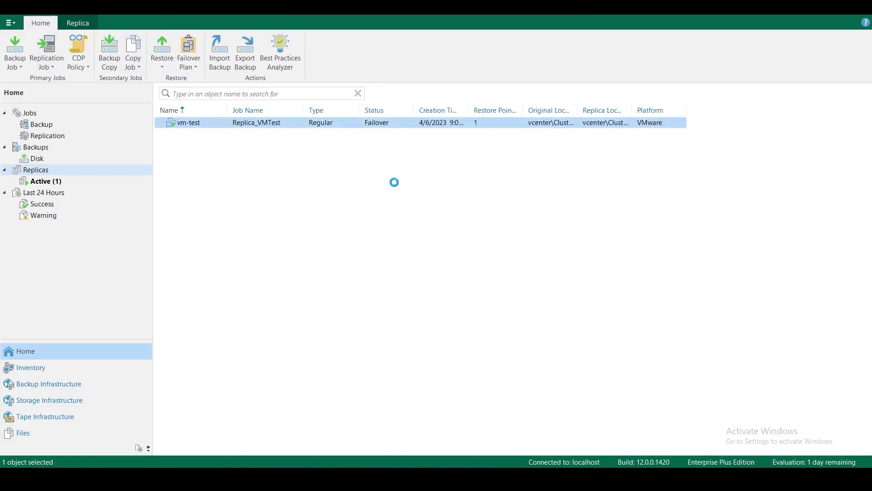
{"action": "left_click", "coordinate": [337, 170]}
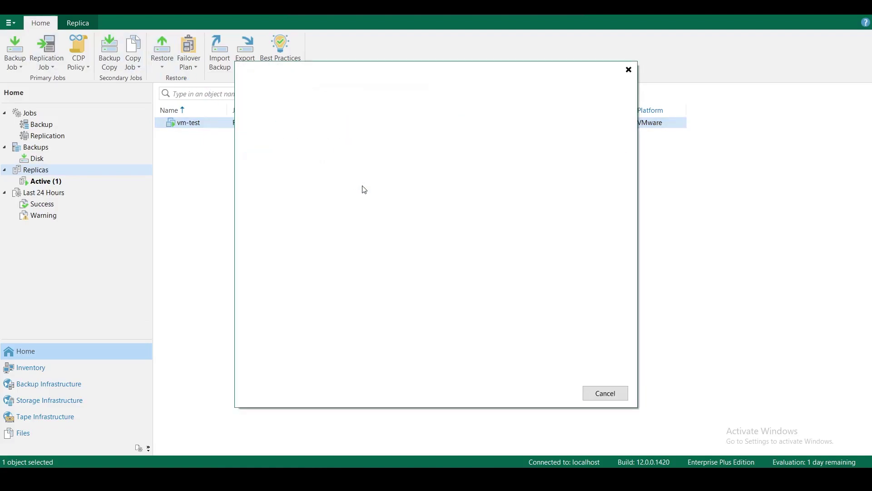
{"action": "left_click", "coordinate": [332, 135]}
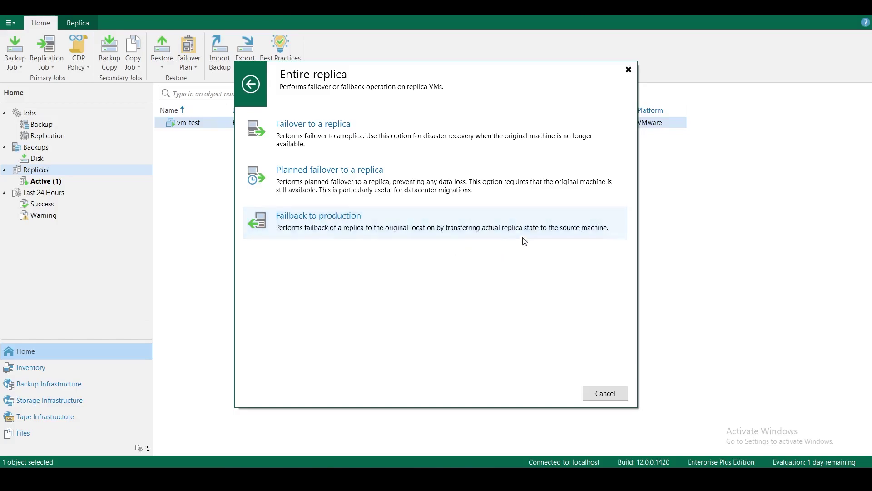
{"action": "left_click", "coordinate": [392, 226]}
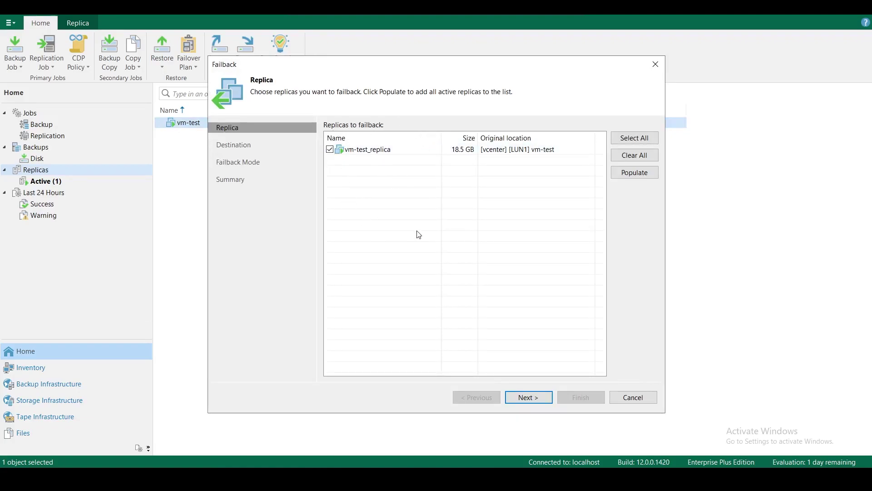
{"action": "left_click", "coordinate": [529, 398]}
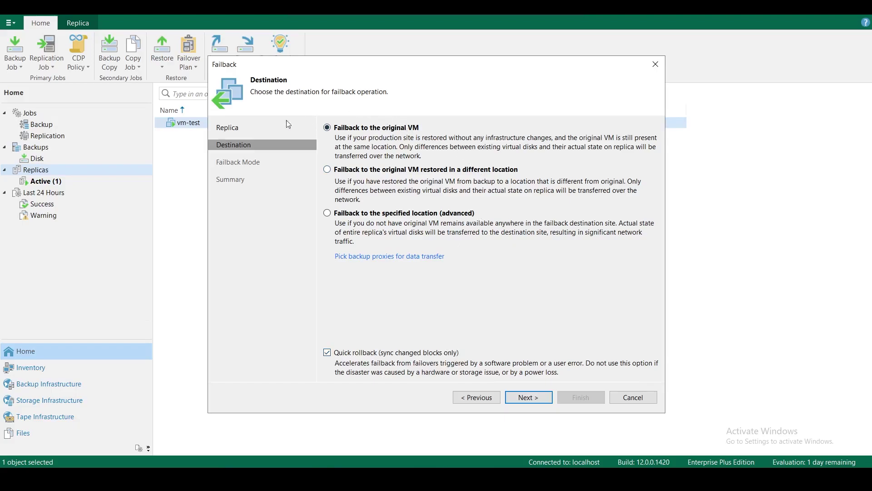
Step: Try failback to the original VM restored in a different location, browse Cluster1 for a target VM, and try the specified location option
{"action": "left_click", "coordinate": [328, 169]}
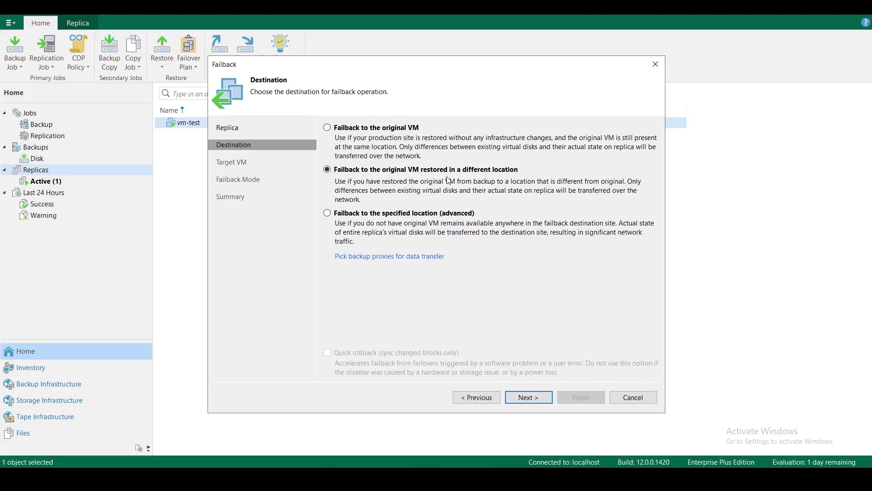
{"action": "left_click", "coordinate": [540, 398]}
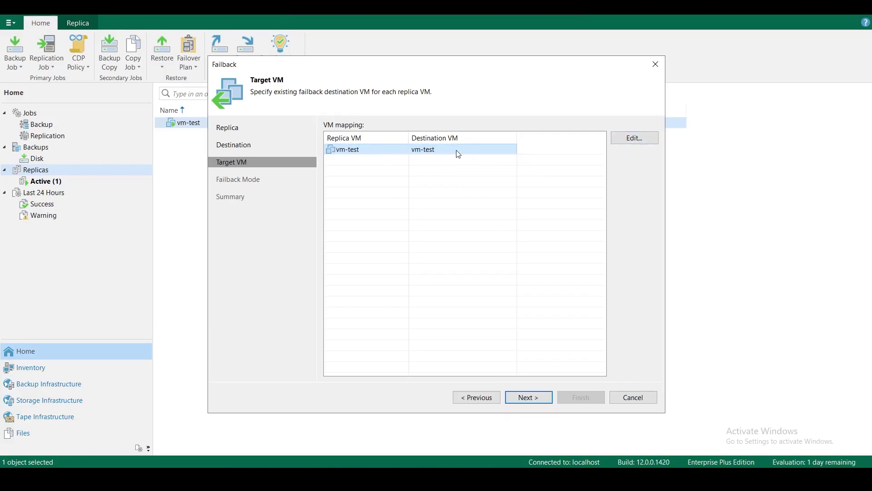
{"action": "left_click", "coordinate": [616, 138]}
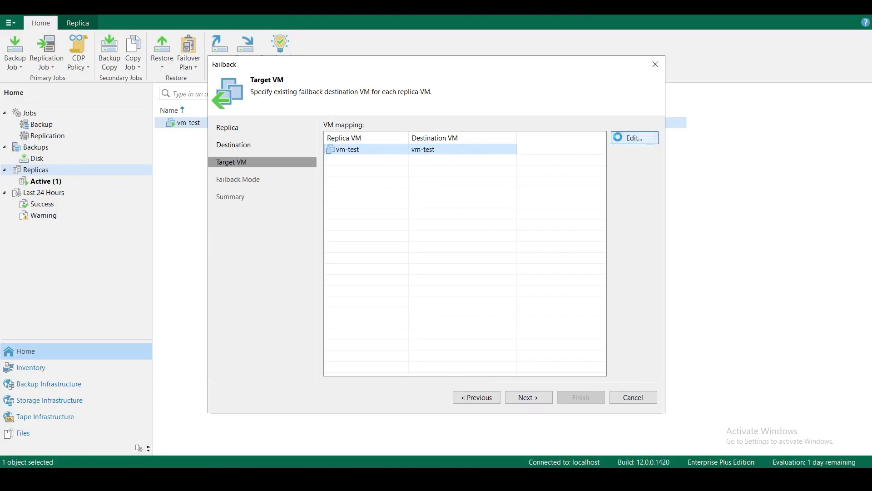
{"action": "left_click", "coordinate": [331, 126]}
{"action": "left_click", "coordinate": [341, 137]}
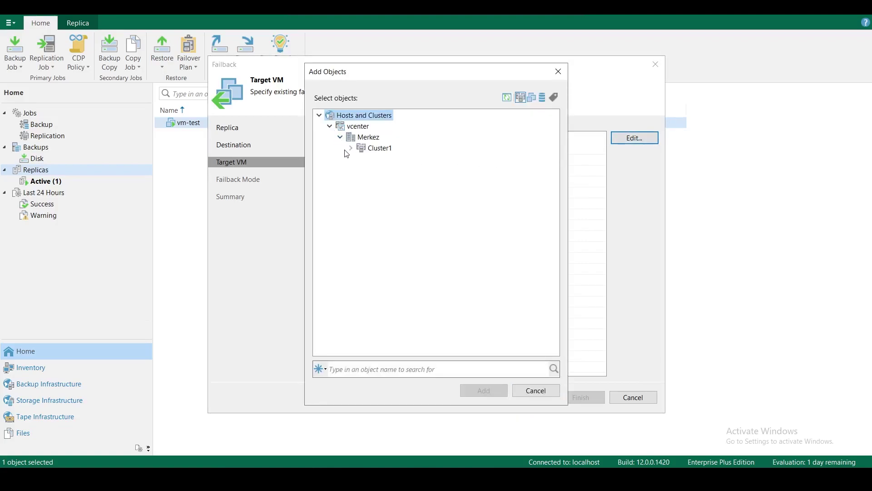
{"action": "left_click", "coordinate": [351, 149]}
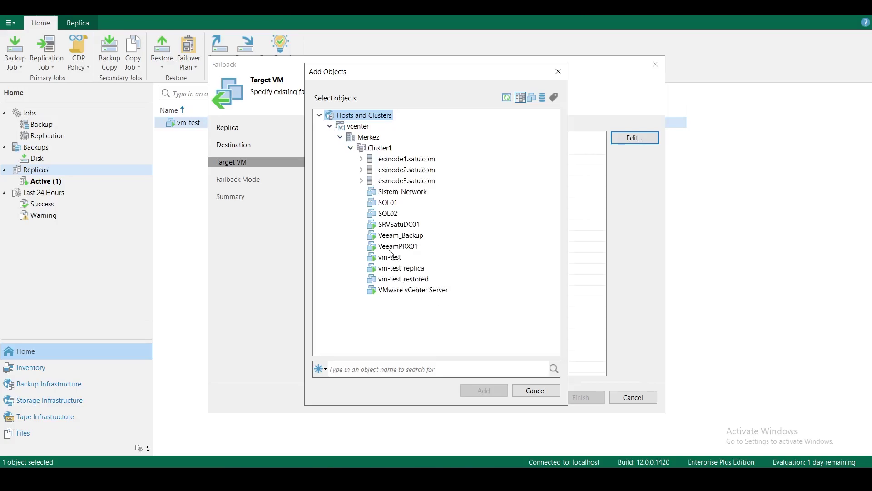
{"action": "left_click", "coordinate": [537, 391]}
{"action": "left_click", "coordinate": [498, 401]}
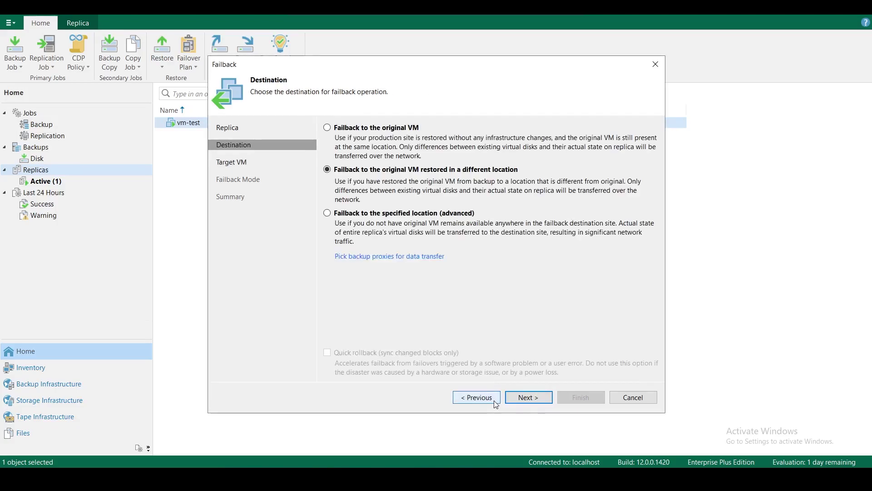
{"action": "left_click", "coordinate": [327, 214]}
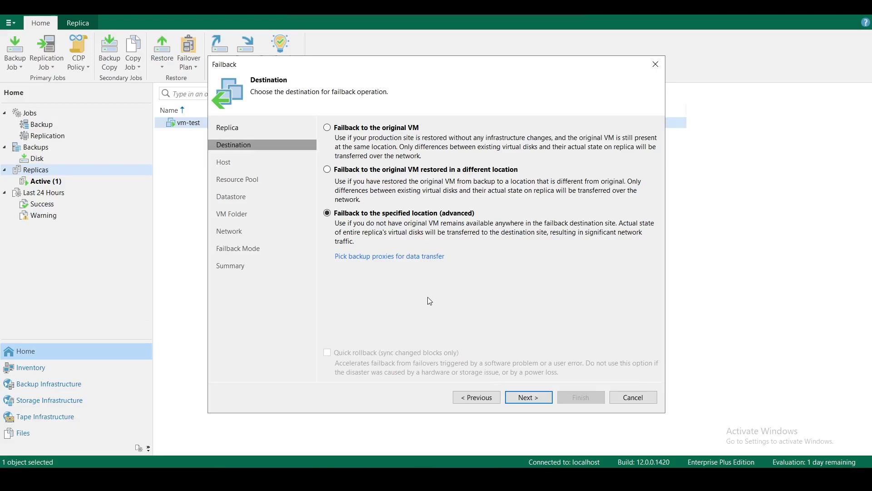
Step: Set the destination to Failback to the original VM with quick rollback enabled, and proceed to the failback mode
{"action": "left_click", "coordinate": [329, 128]}
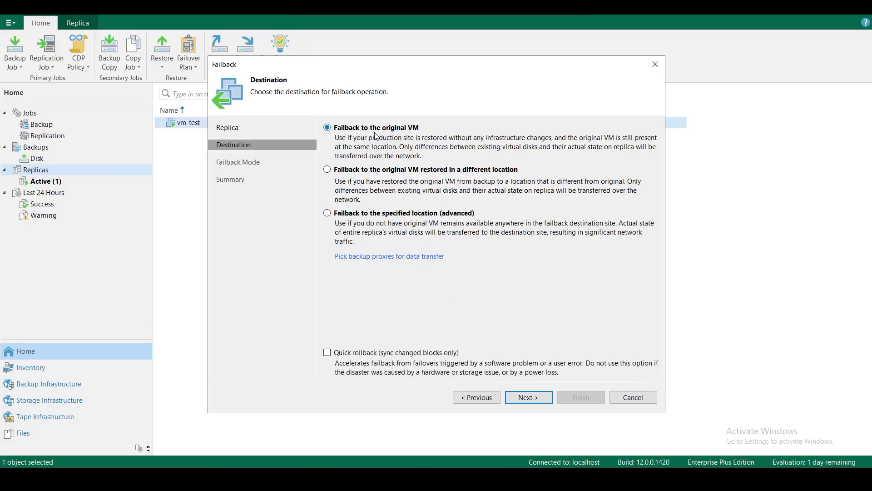
{"action": "left_click", "coordinate": [327, 353]}
{"action": "left_click", "coordinate": [531, 398]}
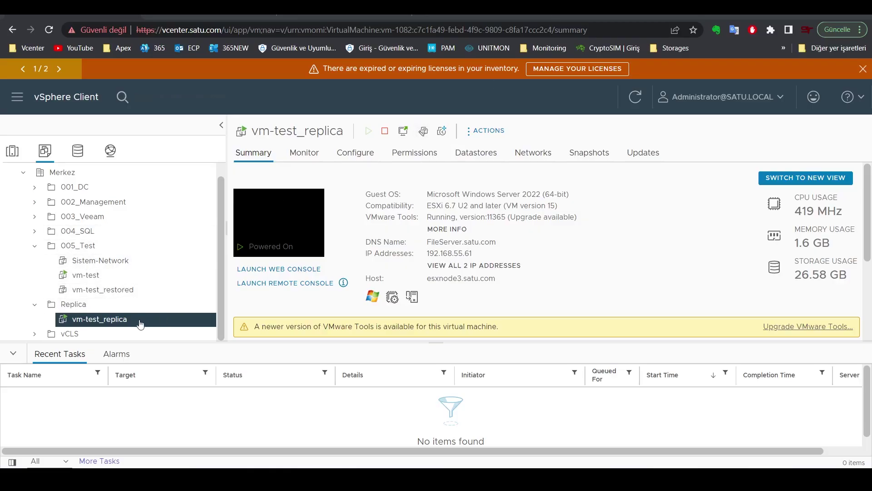
Step: Switch to vSphere Client, power off the original vm-test in the 005_Test folder, and check the state of vm-test_replica
{"action": "left_click", "coordinate": [105, 276]}
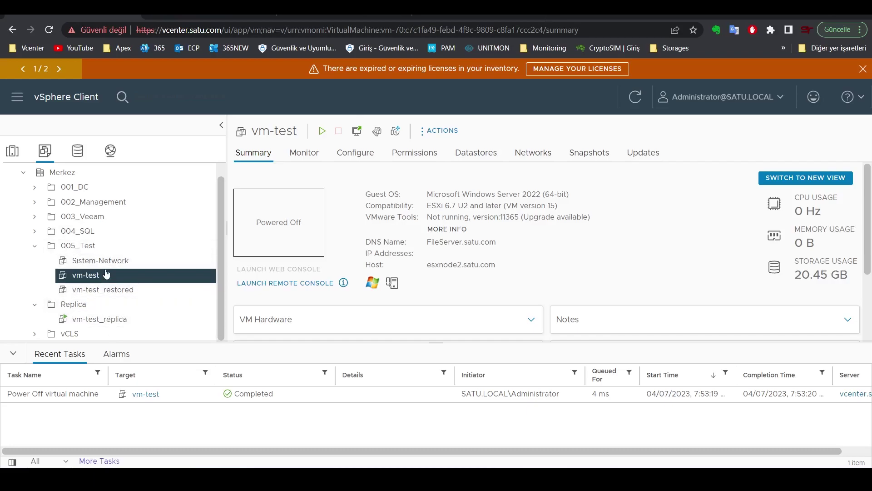
{"action": "left_click", "coordinate": [130, 319]}
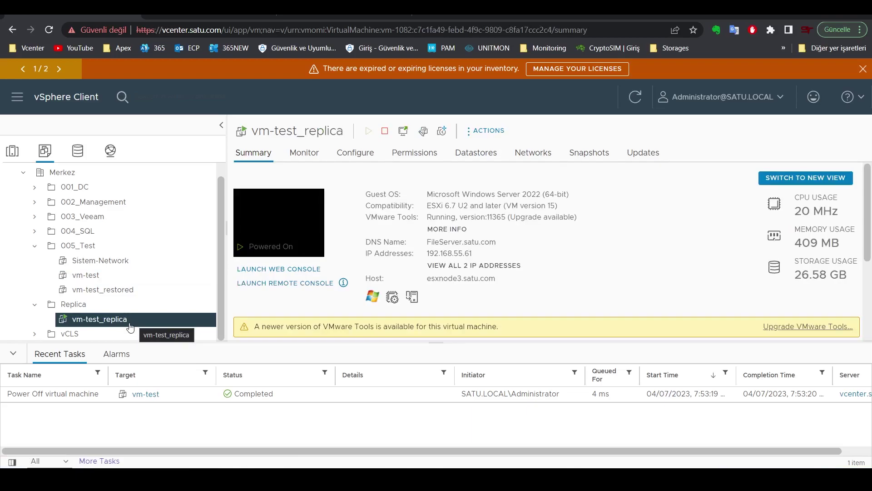
{"action": "left_click", "coordinate": [97, 278]}
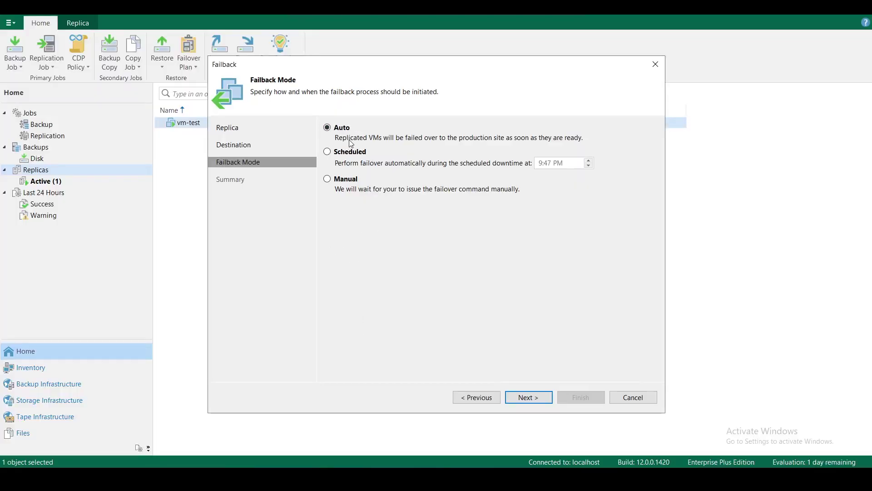
Step: Back in Veeam Backup and Replication, set the failback mode to Auto and proceed to the summary
{"action": "left_click", "coordinate": [346, 153]}
{"action": "left_click", "coordinate": [328, 180]}
{"action": "left_click", "coordinate": [329, 130]}
{"action": "left_click", "coordinate": [529, 397]}
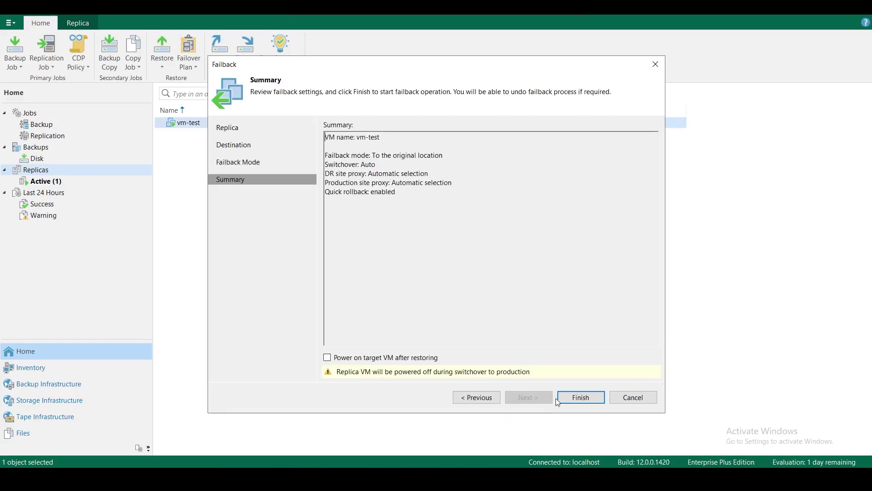
Step: Enable powering on the target VM after restoring, run the failback, and close its restore session
{"action": "left_click", "coordinate": [334, 363]}
{"action": "left_click", "coordinate": [597, 398]}
{"action": "left_click_drag", "start_coordinate": [434, 97], "coordinate": [446, 84]}
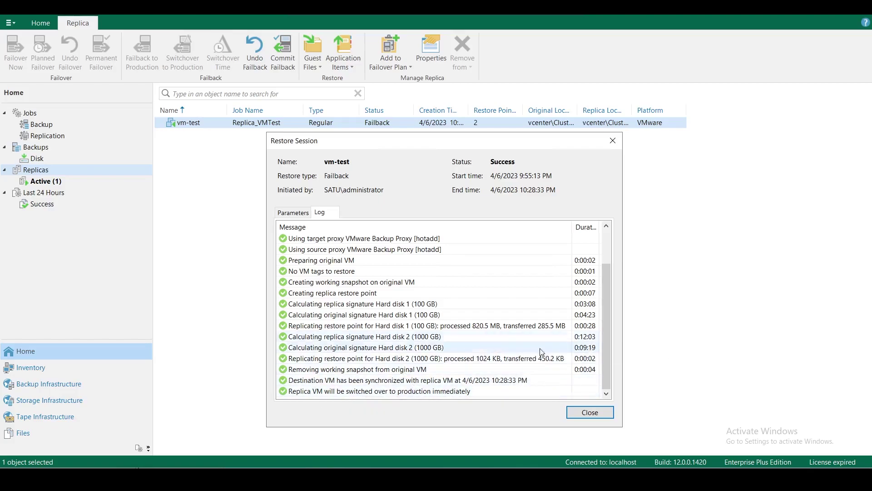
{"action": "left_click", "coordinate": [598, 415]}
Step: Commit the failback of the vm-test replica and close the commit session
{"action": "right_click", "coordinate": [296, 123]}
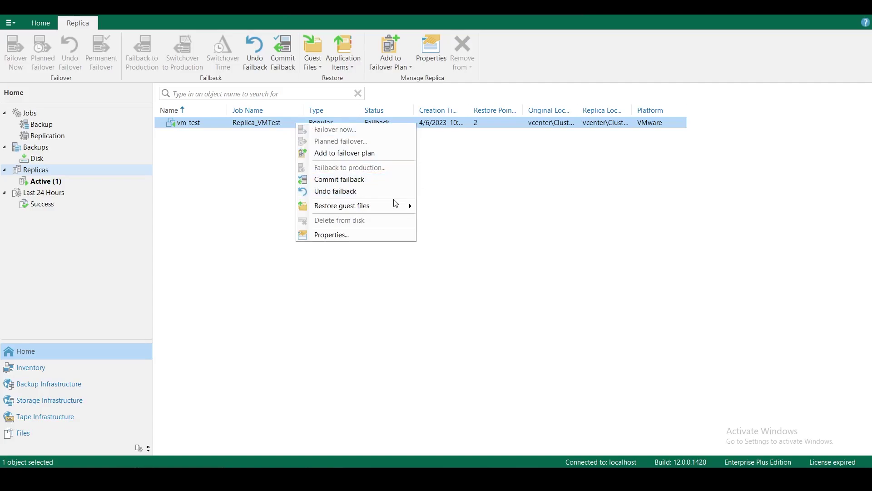
{"action": "left_click", "coordinate": [180, 196]}
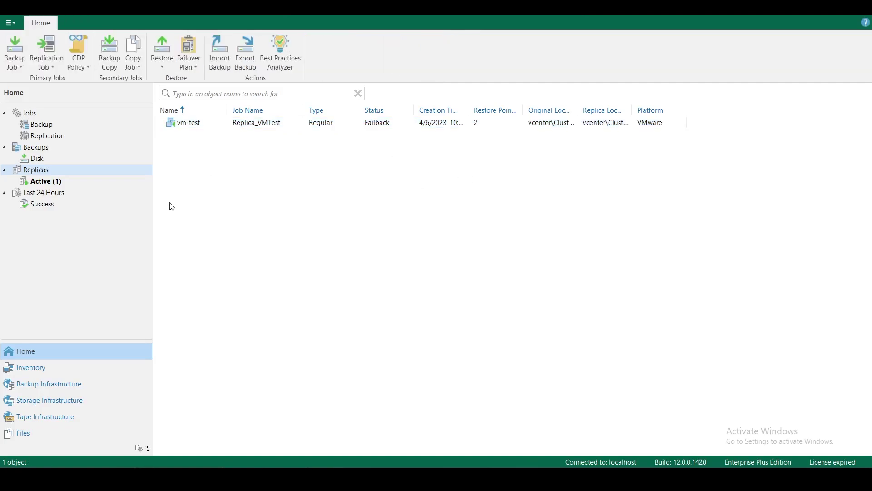
{"action": "left_click", "coordinate": [285, 126]}
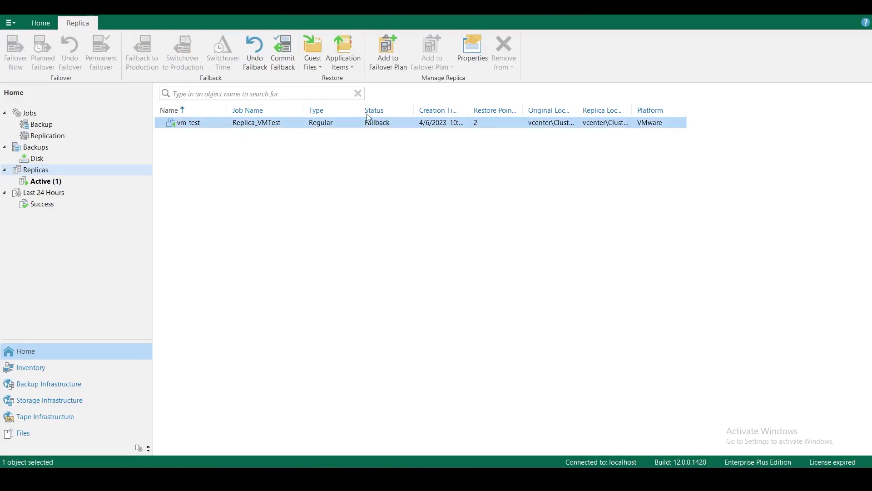
{"action": "right_click", "coordinate": [295, 124]}
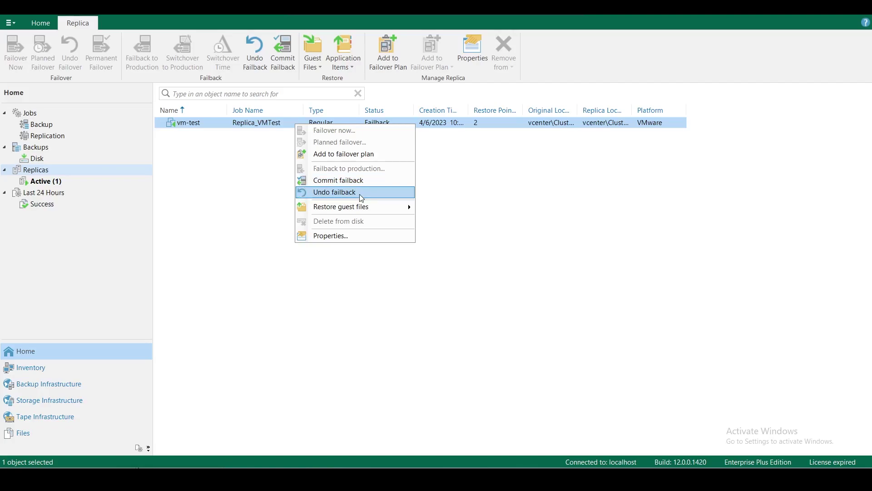
{"action": "left_click", "coordinate": [345, 180]}
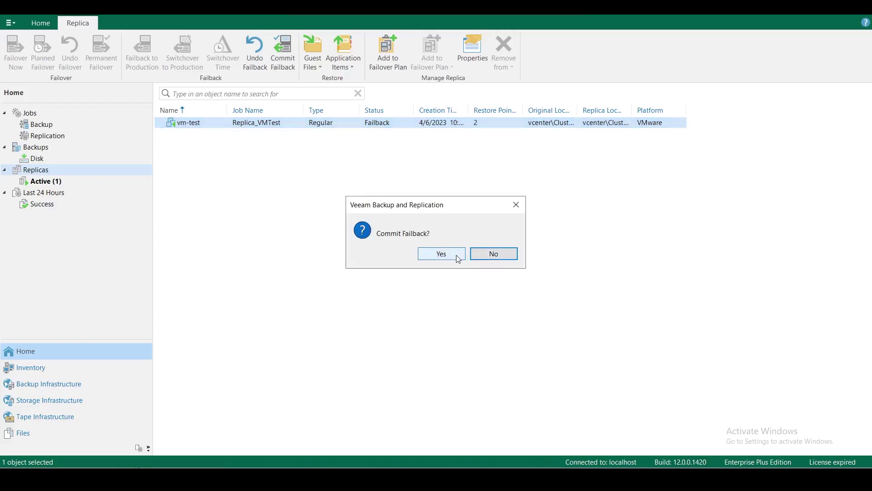
{"action": "left_click", "coordinate": [458, 259]}
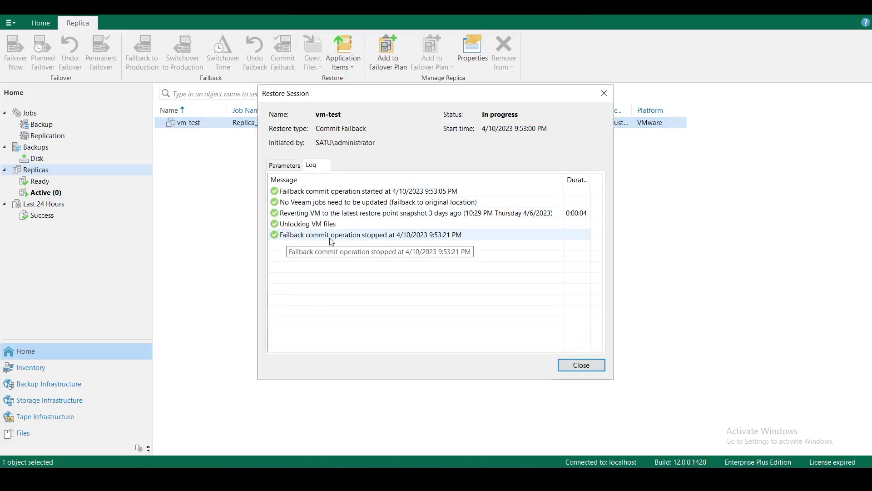
{"action": "left_click", "coordinate": [591, 367]}
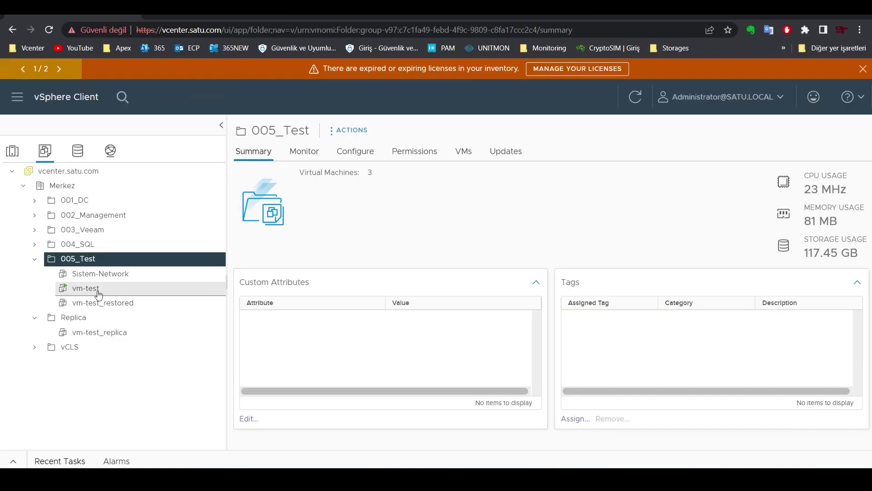
Step: Switch to vSphere Client and check the state of the production vm-test in the 005_Test folder
{"action": "left_click", "coordinate": [90, 291]}
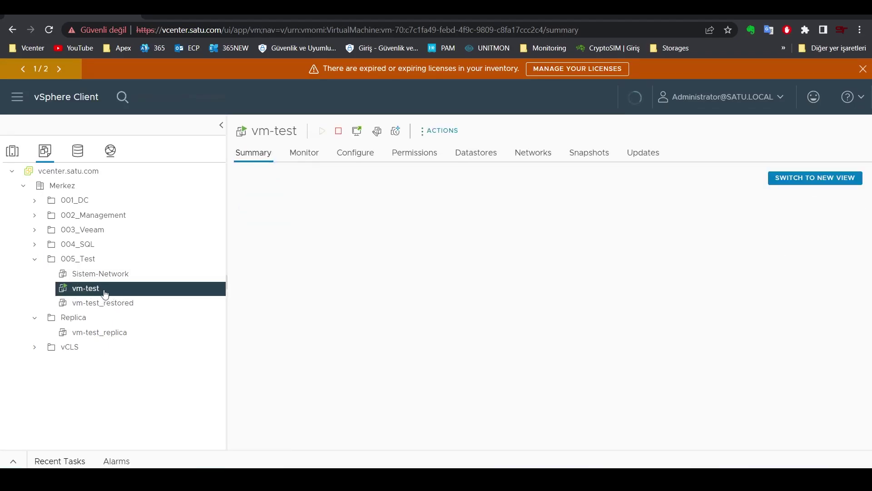